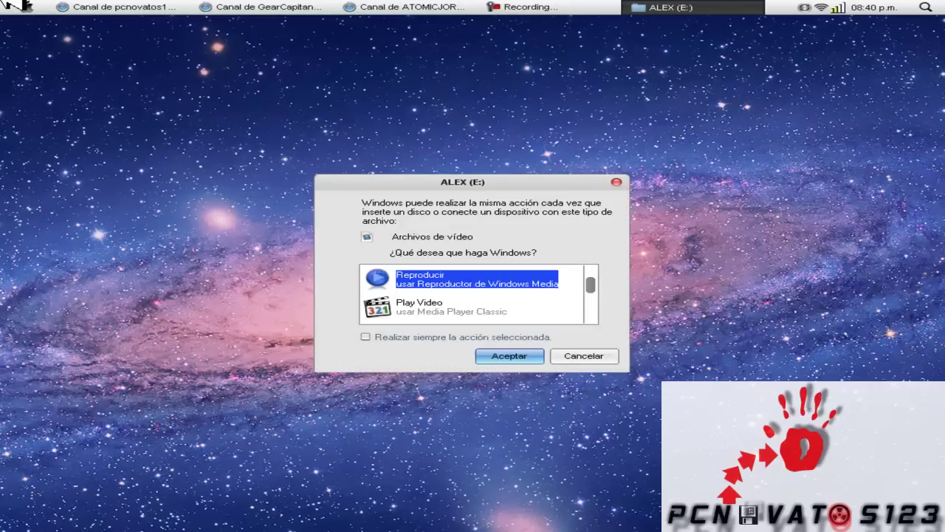
- Dismiss the AutoPlay prompt for removable drive E: and open Mi PC
click(616, 181)
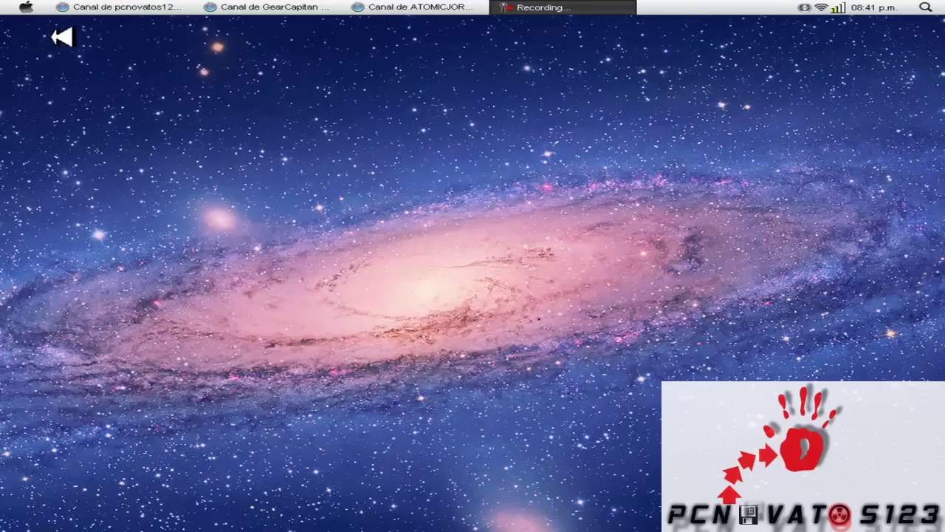
click(26, 7)
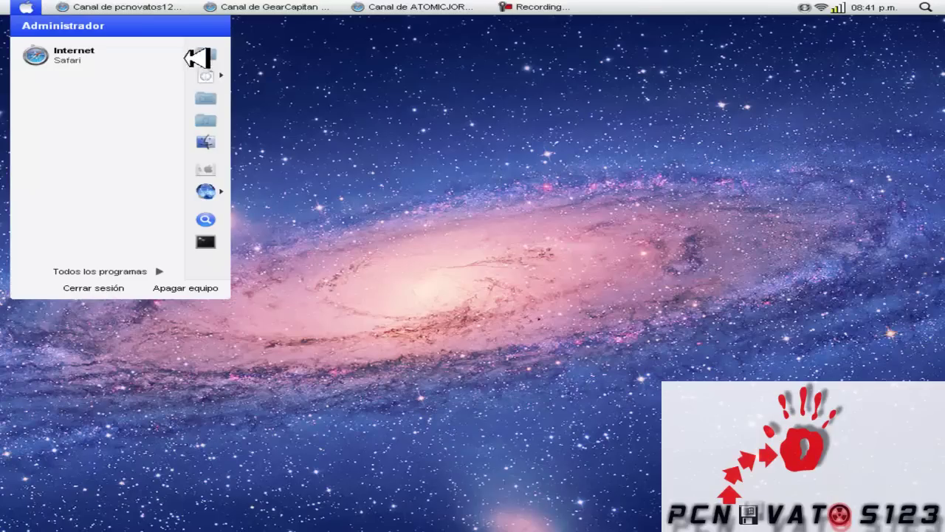
click(207, 142)
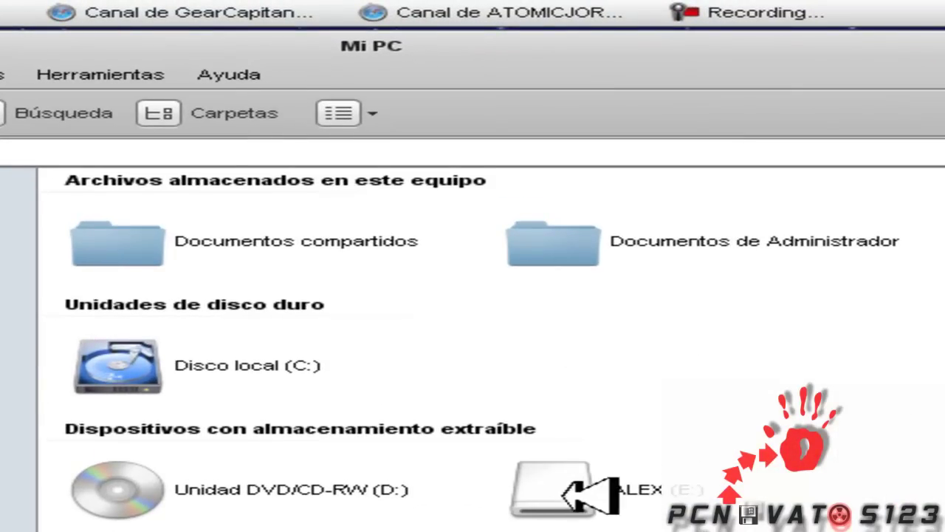
- Show the folder tree in Mi PC and open removable drive E: from the tree
click(553, 489)
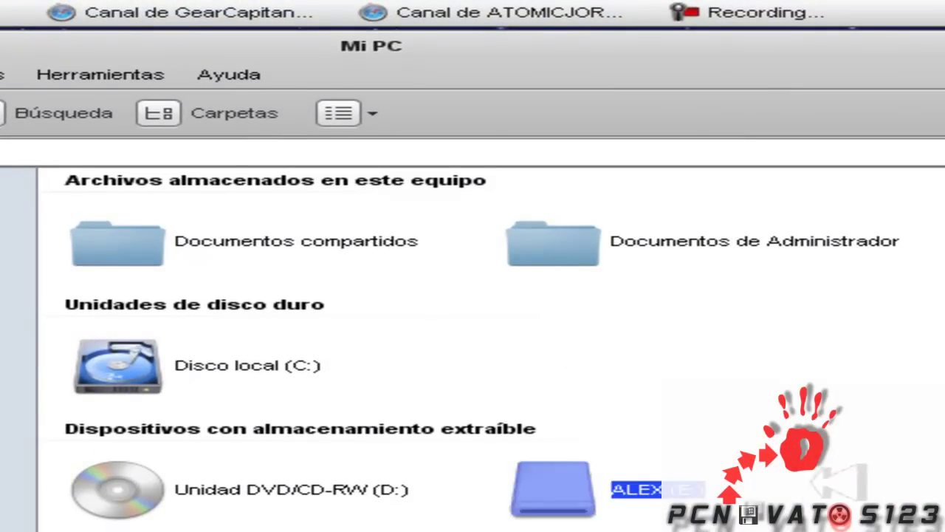
click(569, 526)
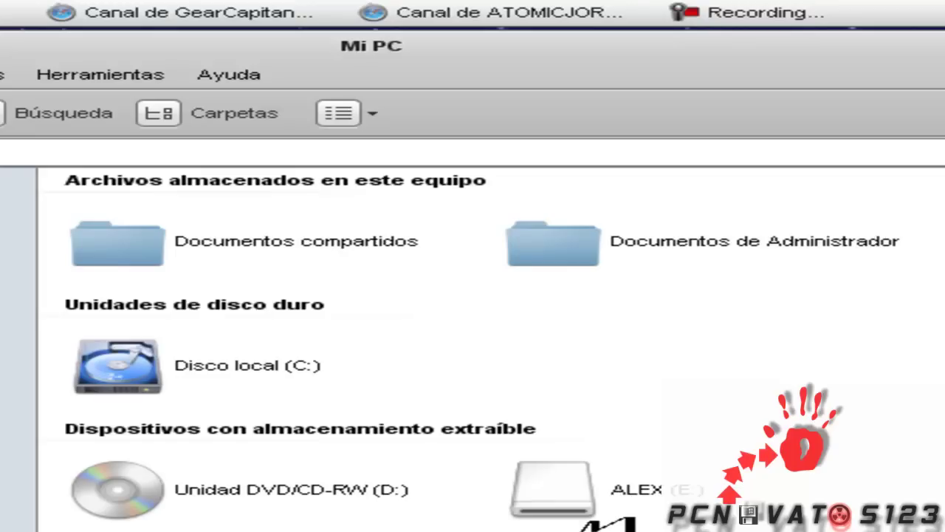
right_click(565, 485)
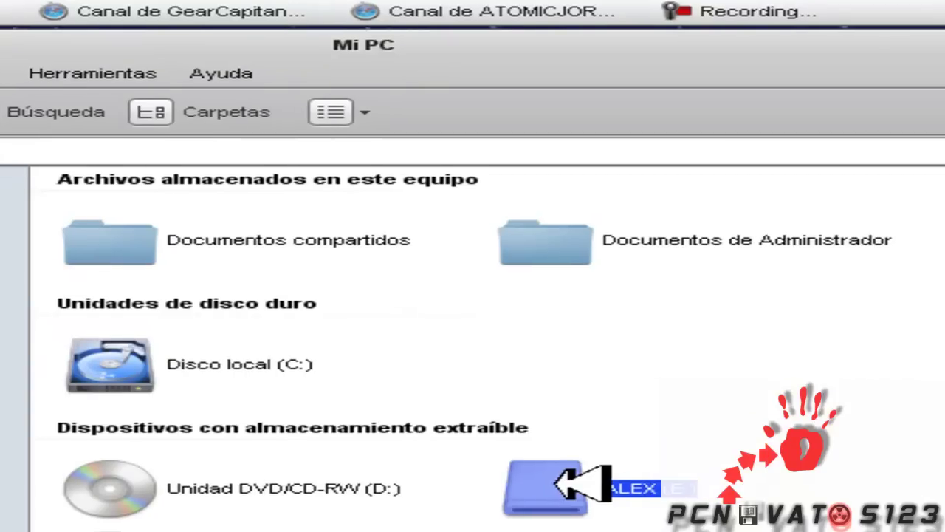
click(654, 514)
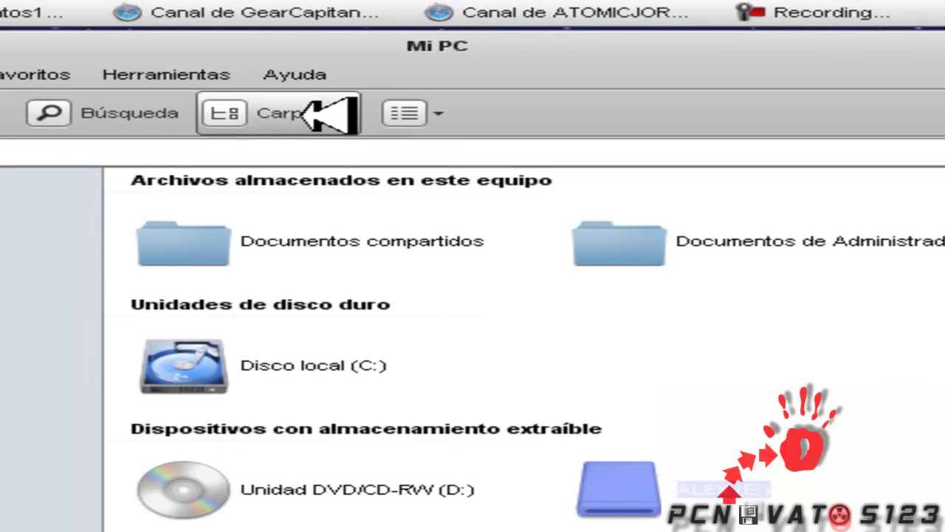
click(304, 112)
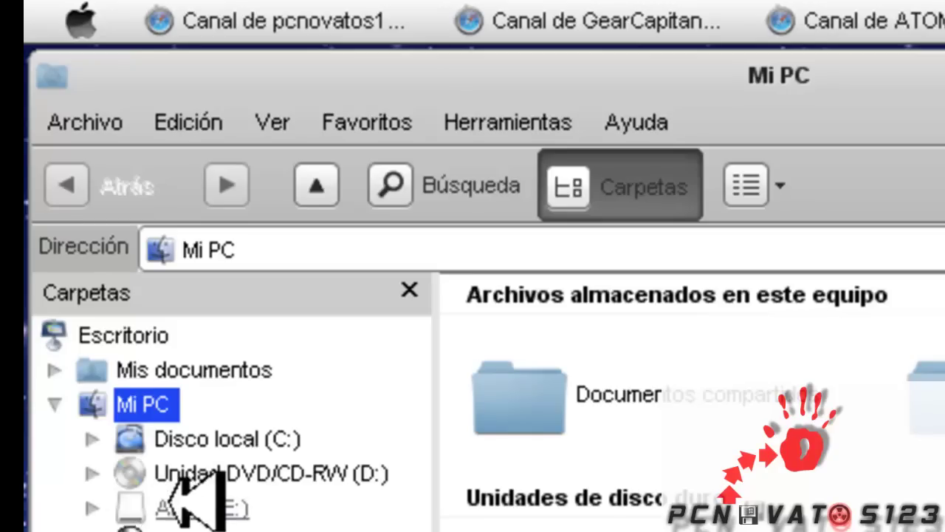
click(144, 508)
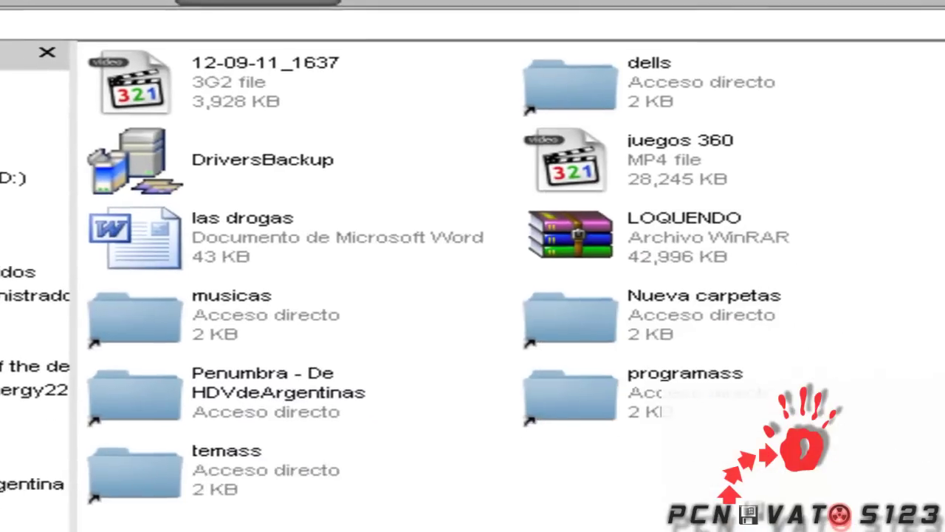
drag(941, 508, 101, 210)
key(Escape)
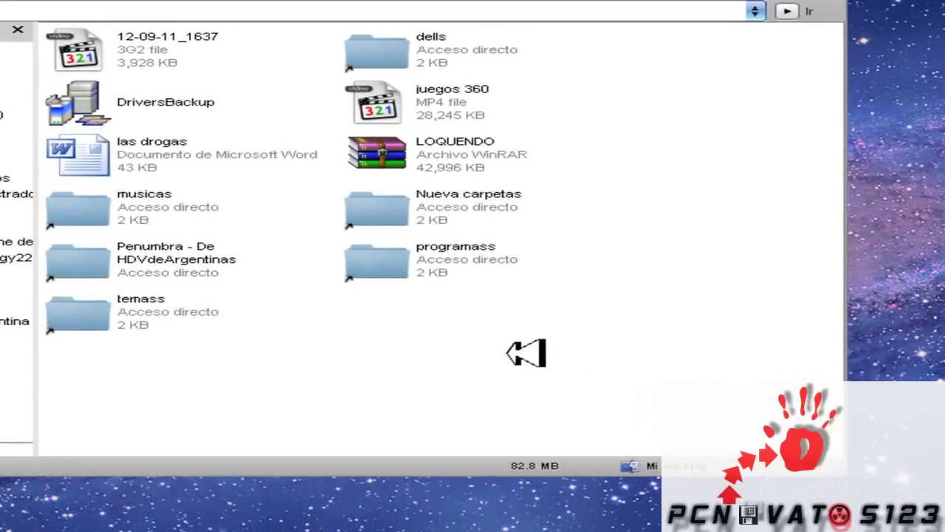
drag(531, 365, 81, 201)
click(606, 251)
drag(572, 196, 108, 382)
click(386, 55)
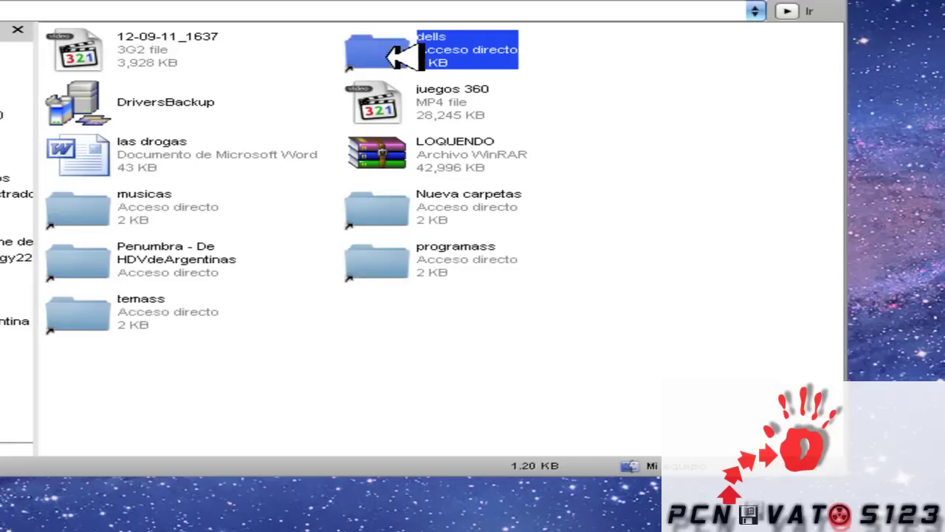
drag(605, 198, 615, 375)
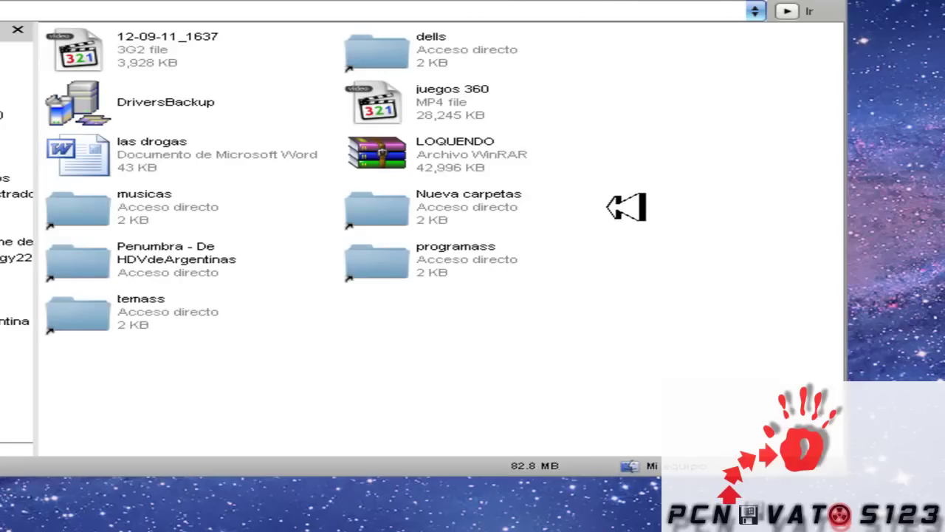
- Delete the musicas, Nueva carpetas, Penumbra - De HDVdeArgentinas, programass and temass shortcuts from the drive, confirming for all of them
drag(606, 205, 120, 369)
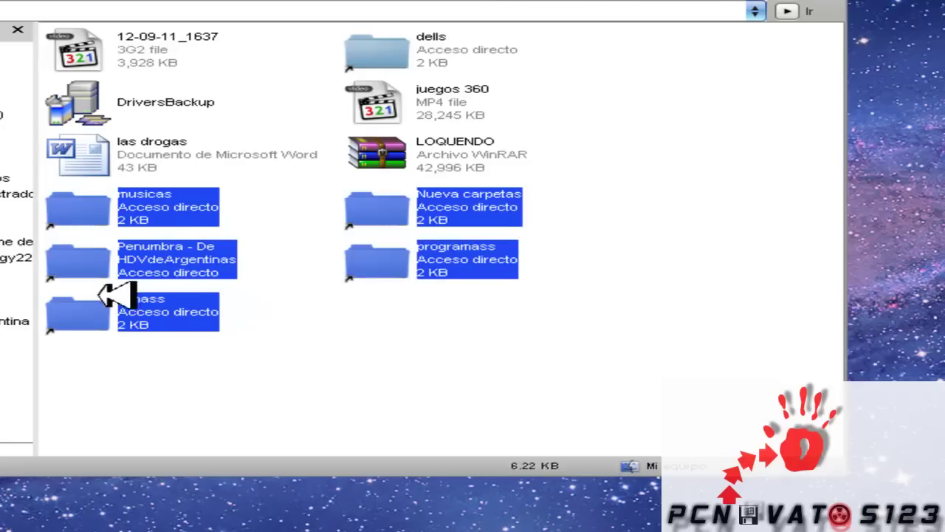
right_click(74, 259)
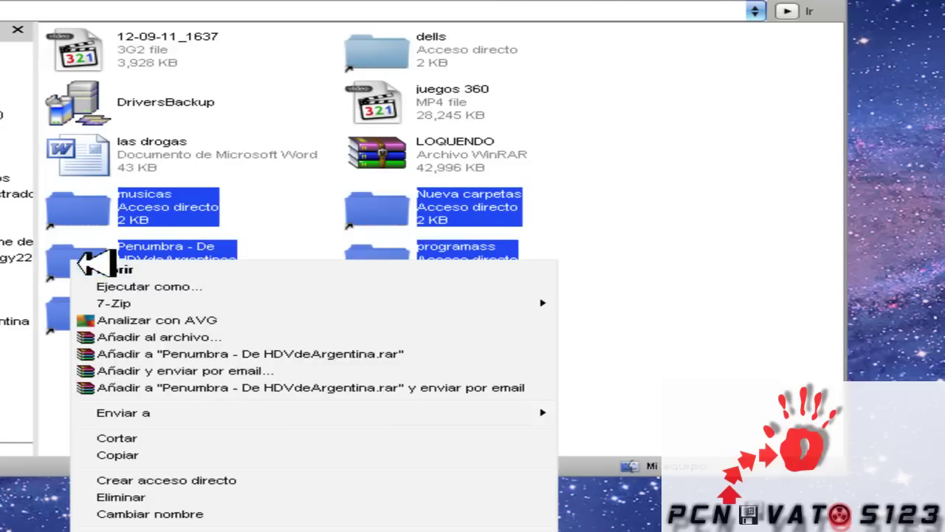
click(165, 496)
click(559, 303)
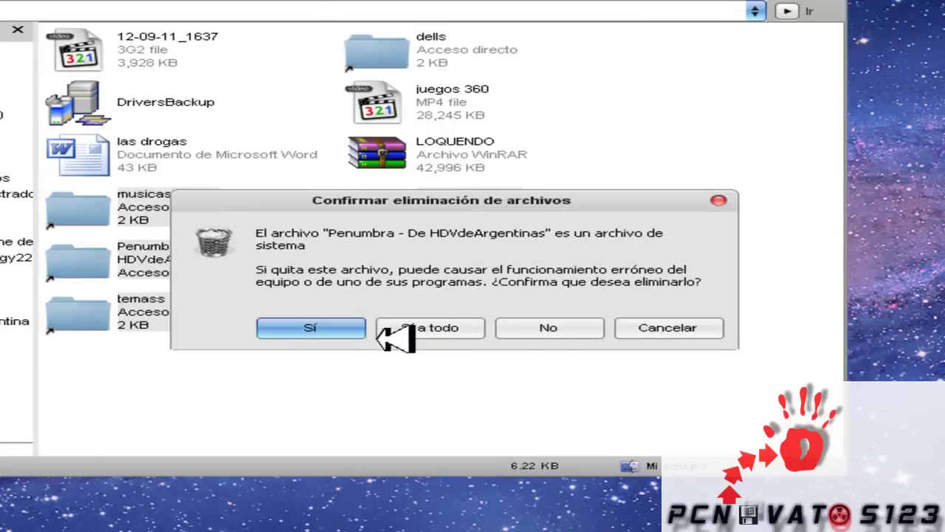
click(381, 334)
- Delete the remaining dells folder shortcut from the drive and dismiss the AVG threat alert
right_click(370, 38)
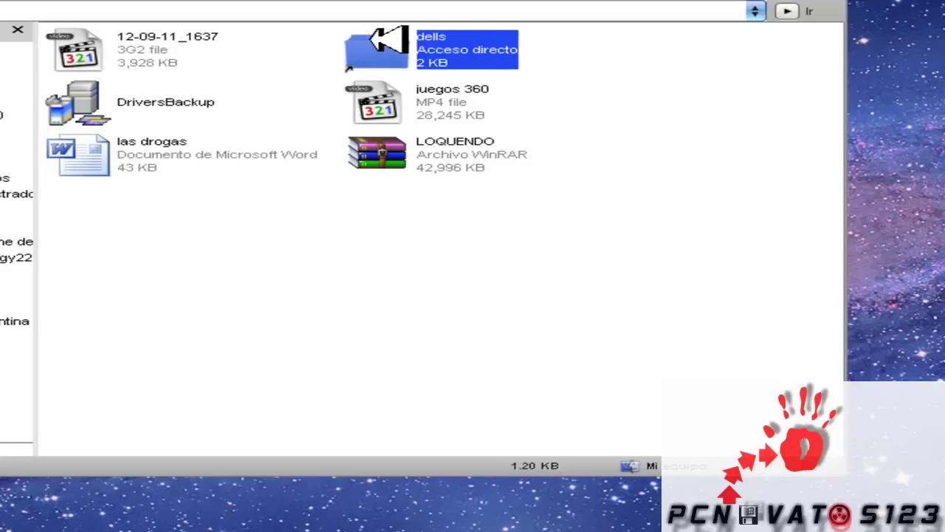
click(432, 274)
click(539, 334)
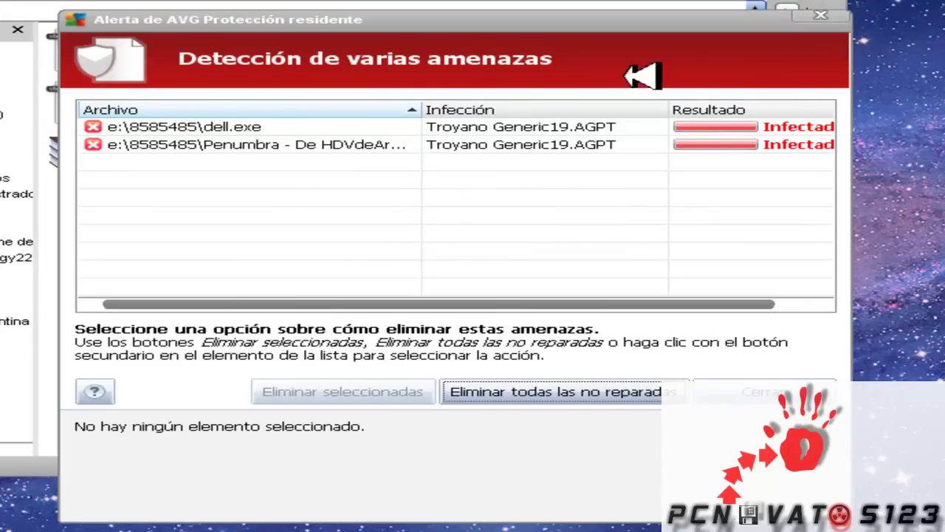
click(823, 15)
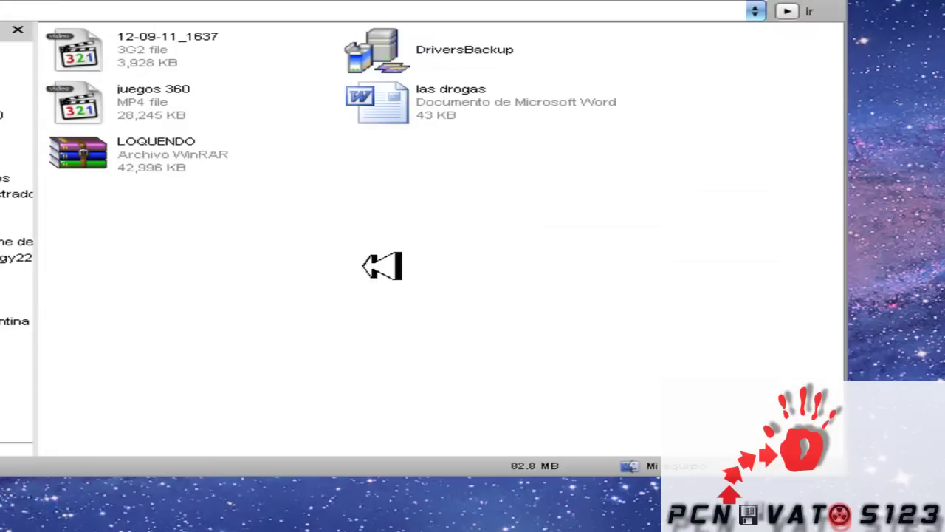
- Return to Mi PC and scan removable drive E: with AVG
drag(621, 216, 169, 28)
click(352, 375)
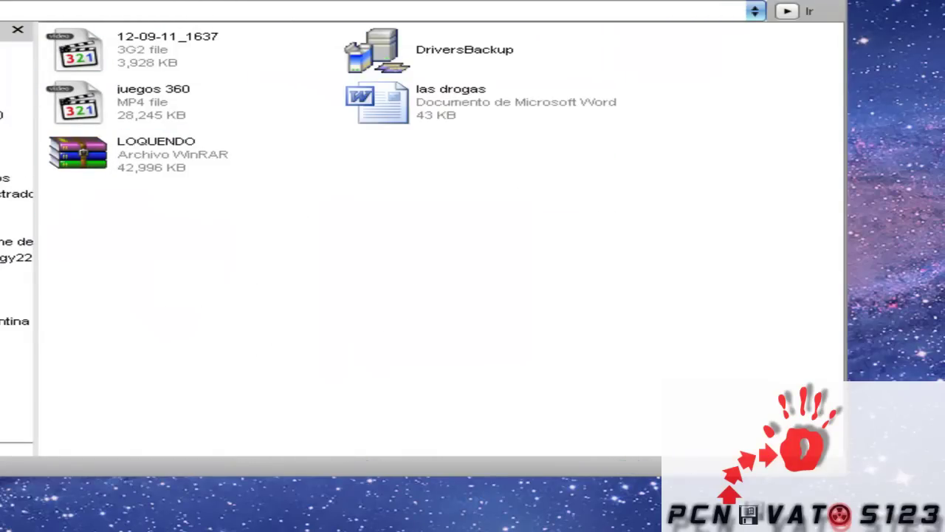
key(BackSpace)
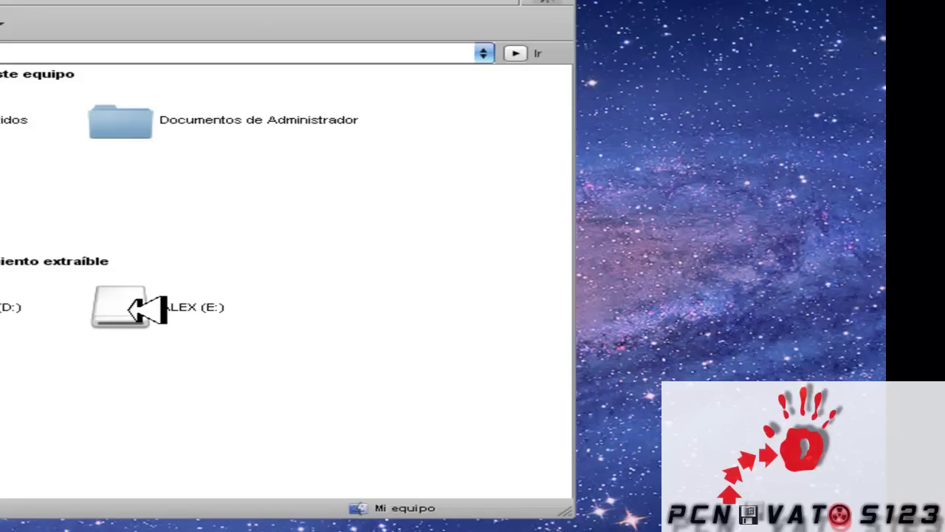
right_click(130, 310)
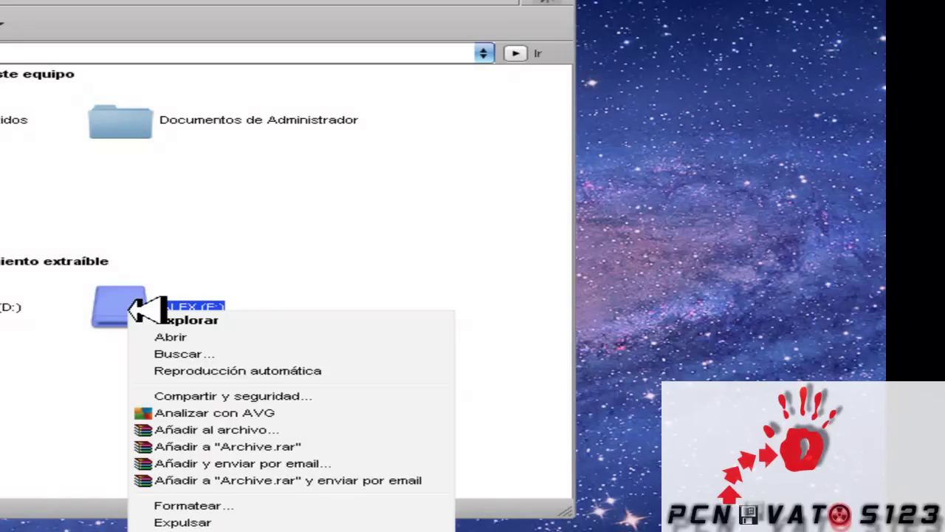
click(264, 415)
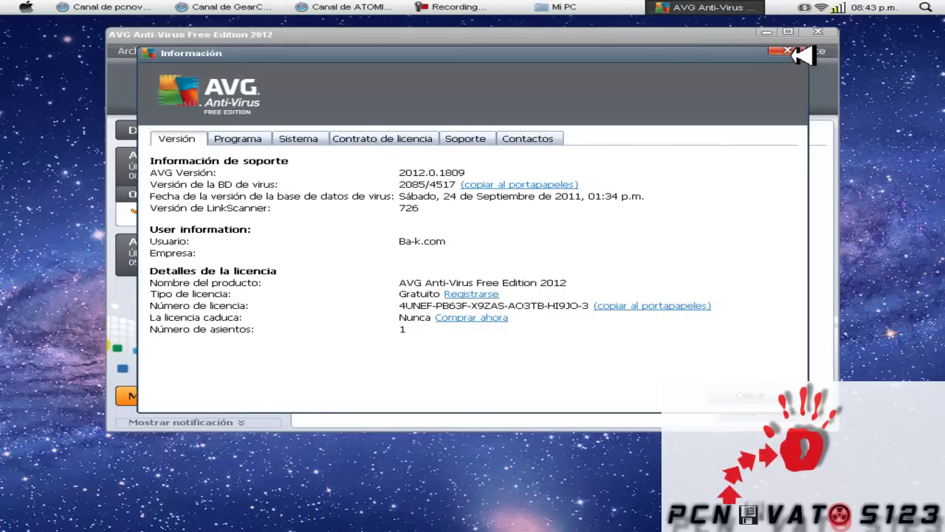
- Close the AVG information window, the finished scan results and the AVG main window
click(774, 396)
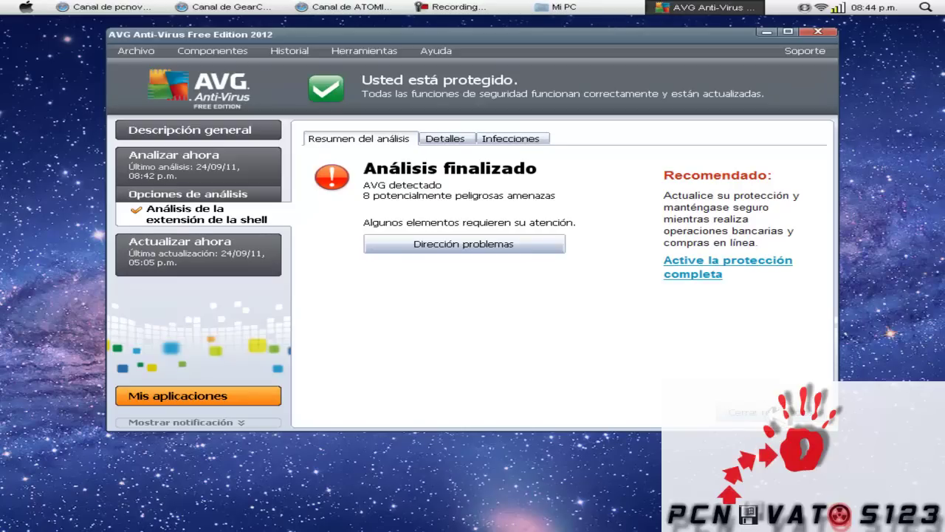
click(768, 412)
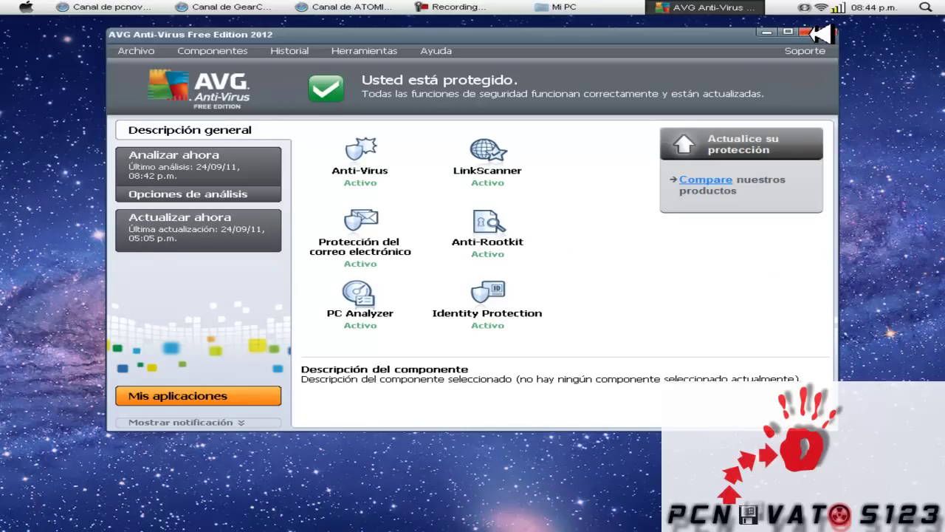
click(818, 32)
- Bring up the Mi PC window and set its folder options to show all hidden files and folders
click(695, 7)
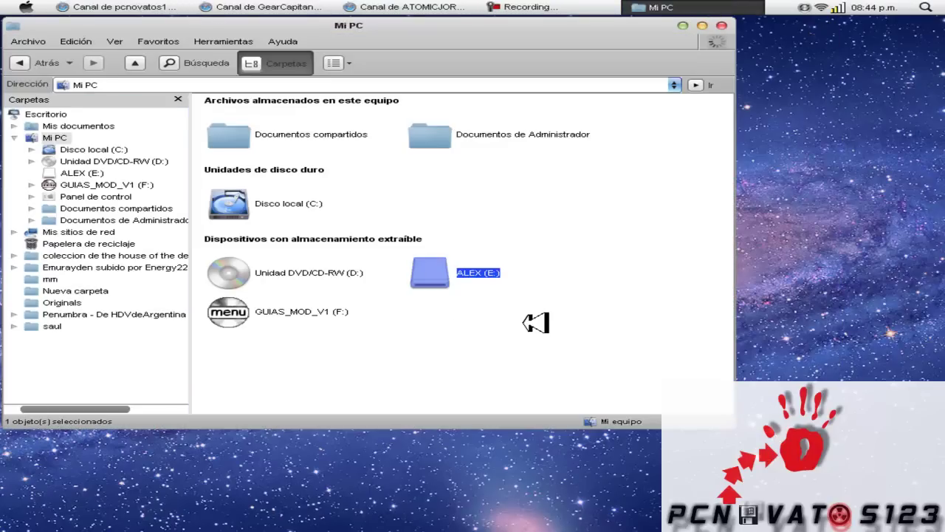
drag(383, 33, 526, 50)
click(373, 59)
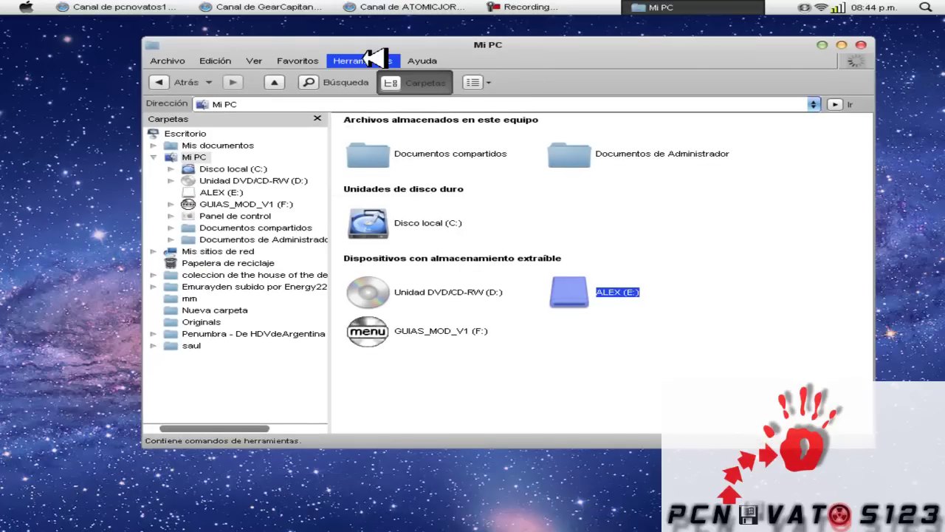
click(376, 118)
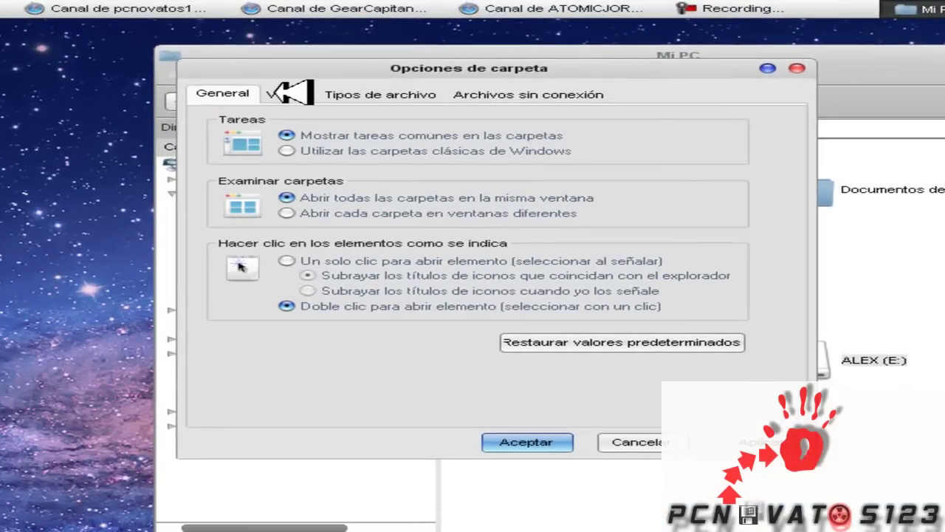
click(284, 93)
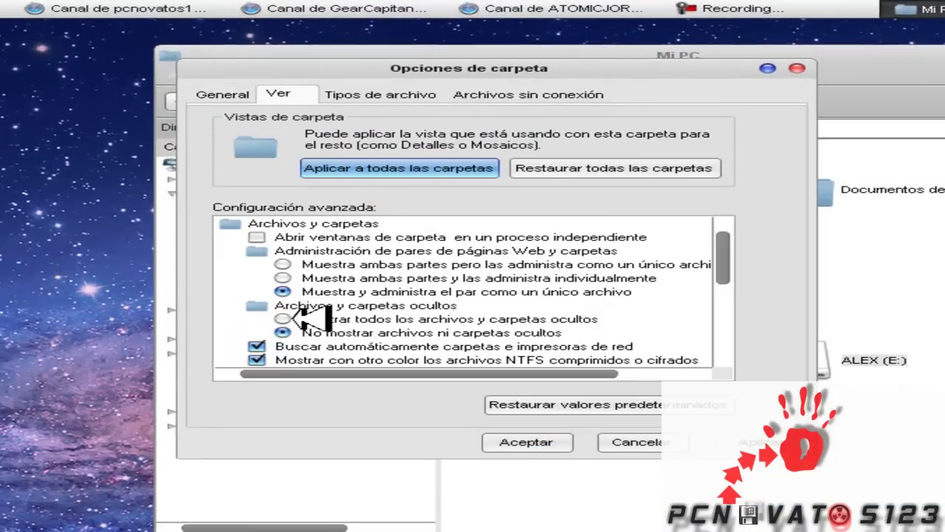
click(294, 319)
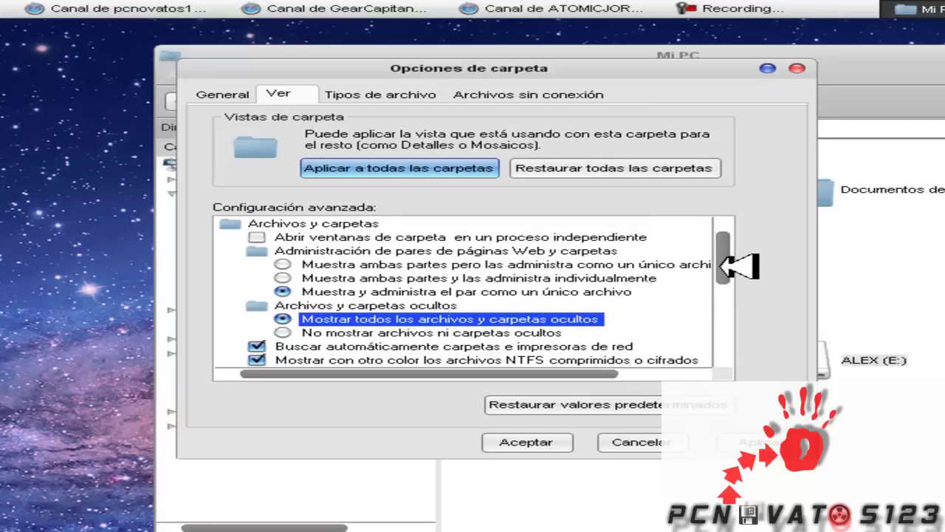
- Turn off hiding of protected operating system files, accept the warning and save the folder options
drag(731, 249, 731, 316)
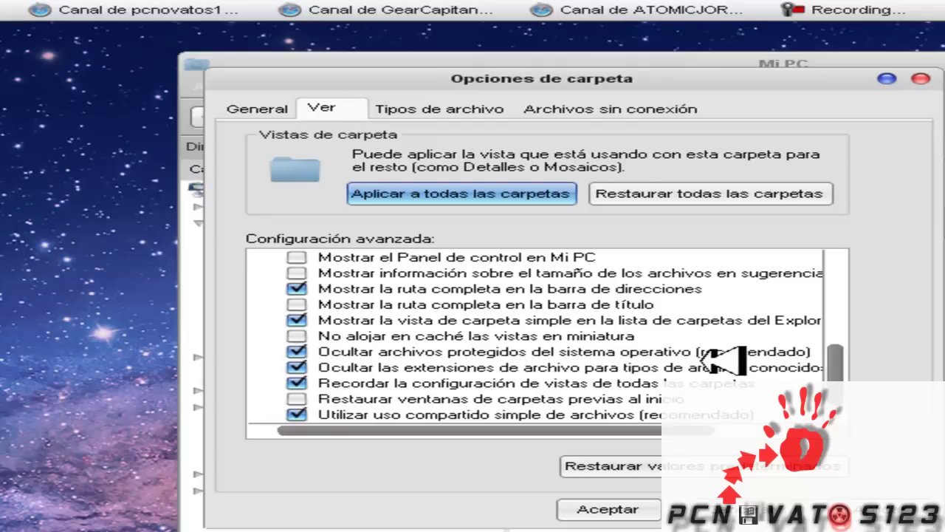
click(299, 350)
drag(772, 347, 780, 221)
click(731, 406)
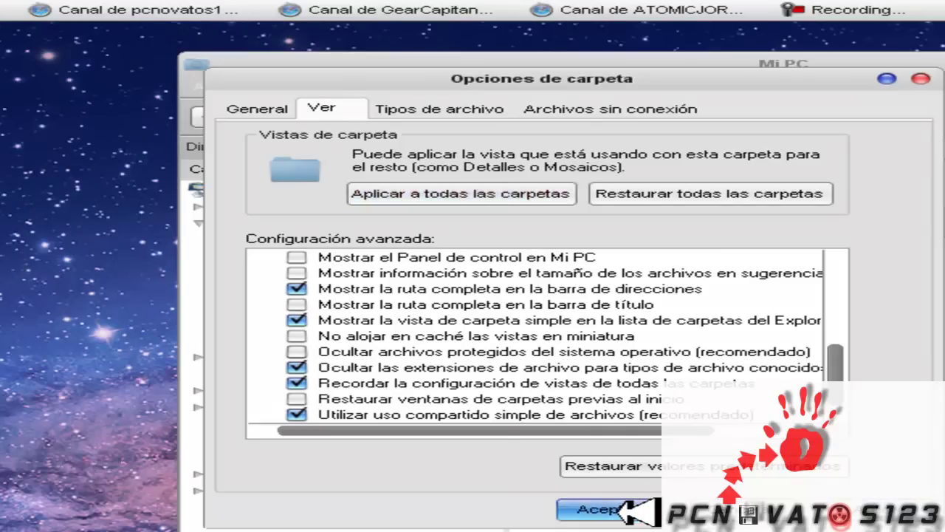
click(624, 509)
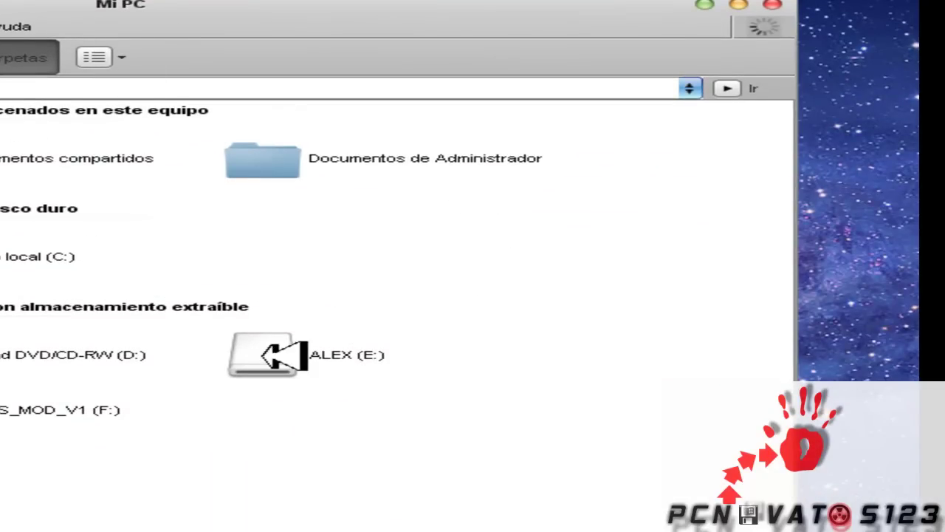
- Open removable drive E: with the Explore option to view its hidden folders
right_click(266, 355)
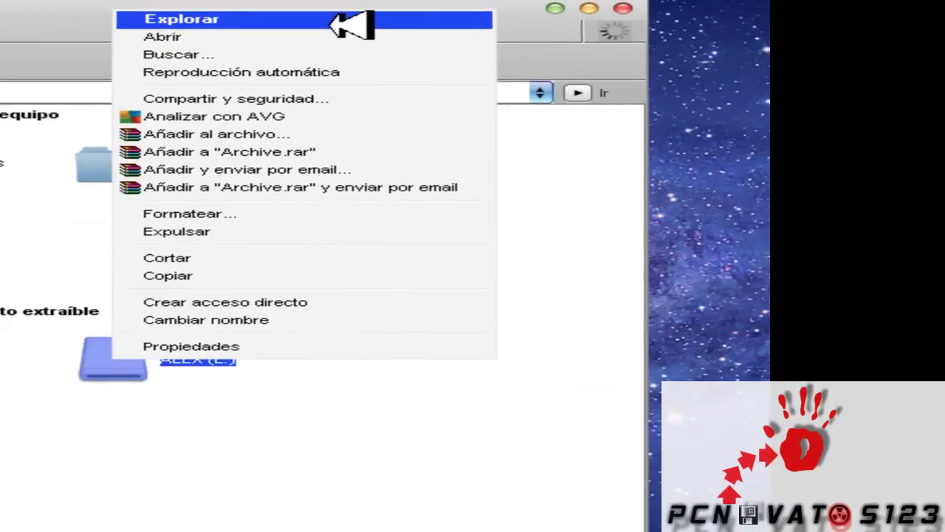
click(454, 15)
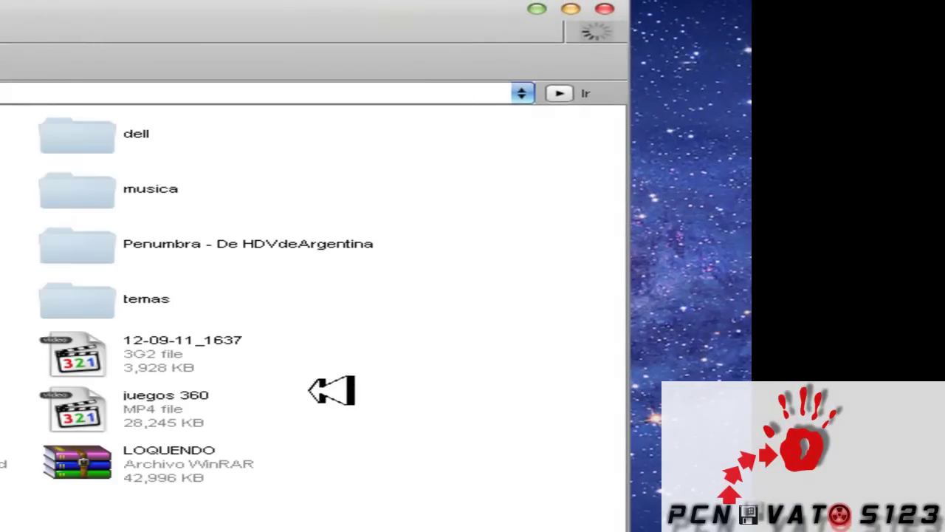
drag(230, 120, 324, 187)
click(764, 43)
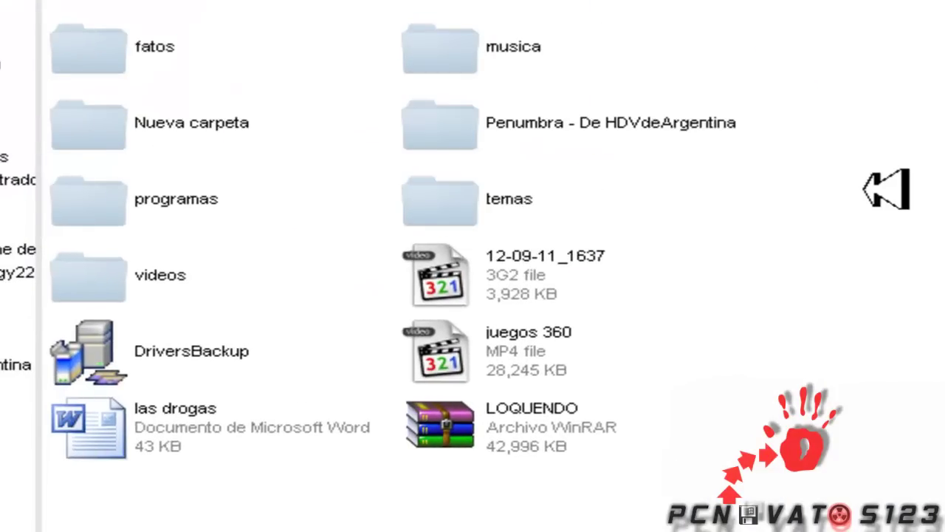
drag(751, 3, 795, 17)
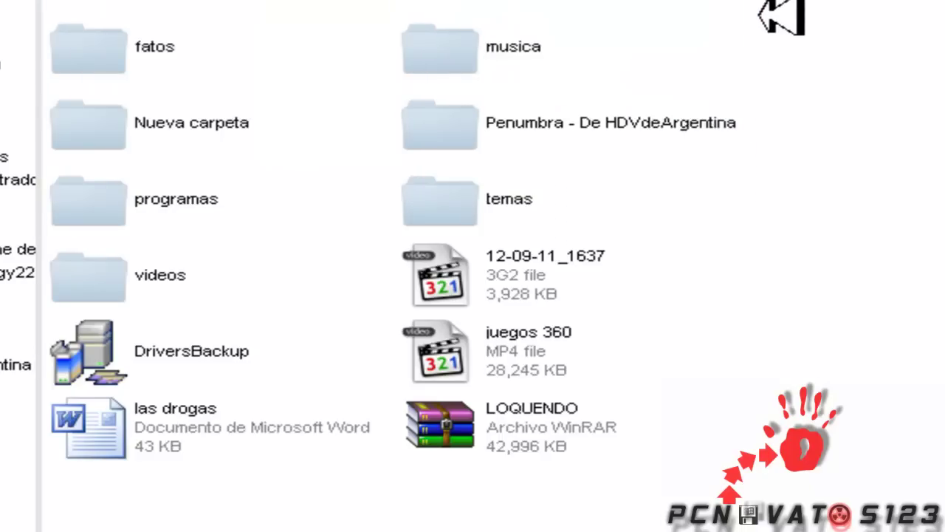
drag(760, 16, 749, 43)
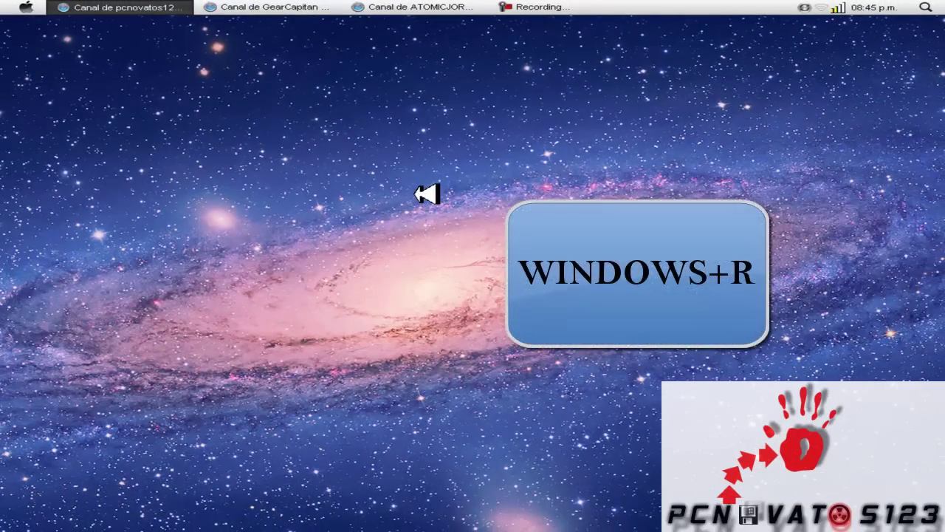
- Open a command prompt by running cmd.exe from the Run dialog
key(super+r)
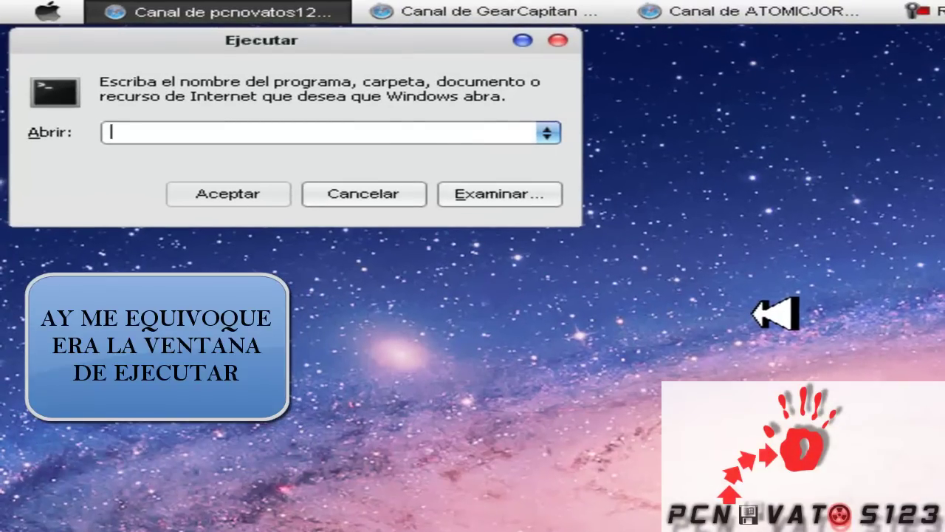
text(cmd.exe)
key(Return)
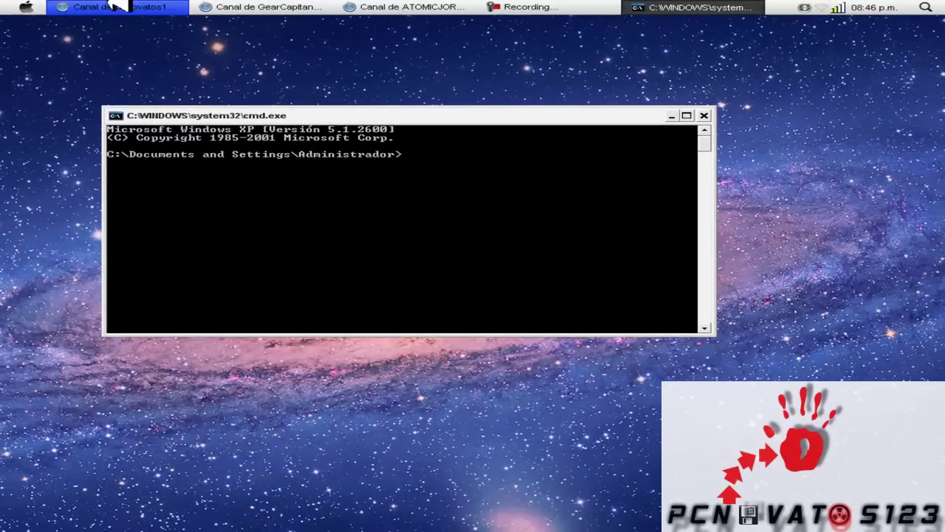
- Open Mi PC to check the drive letter of the removable USB drive, and minimize the window
click(25, 7)
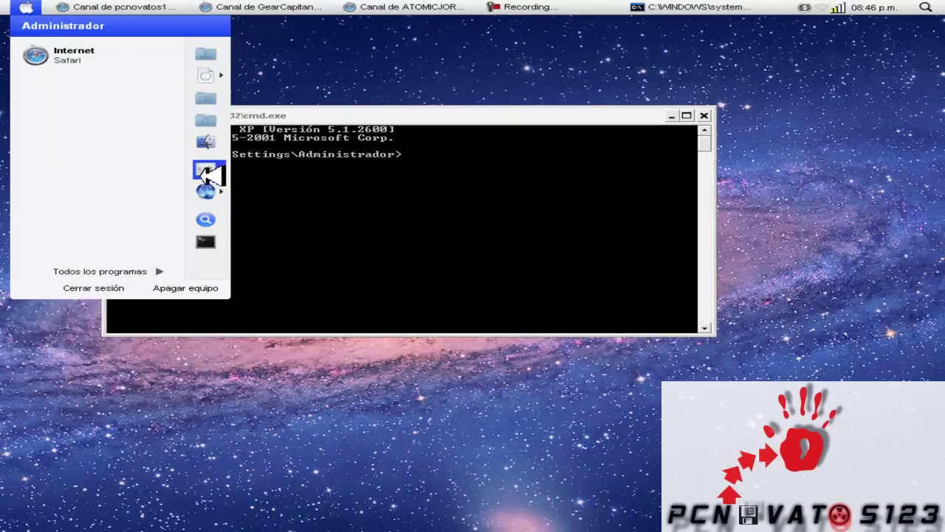
click(206, 142)
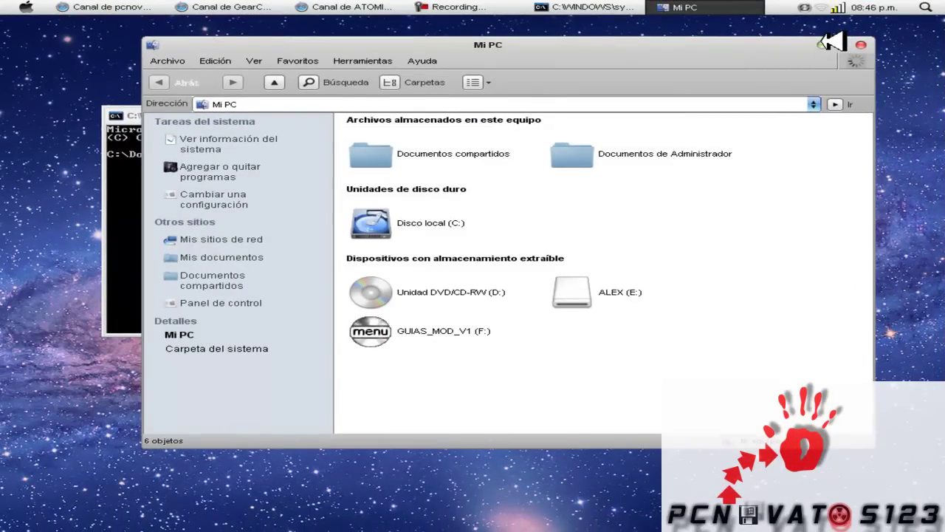
click(823, 44)
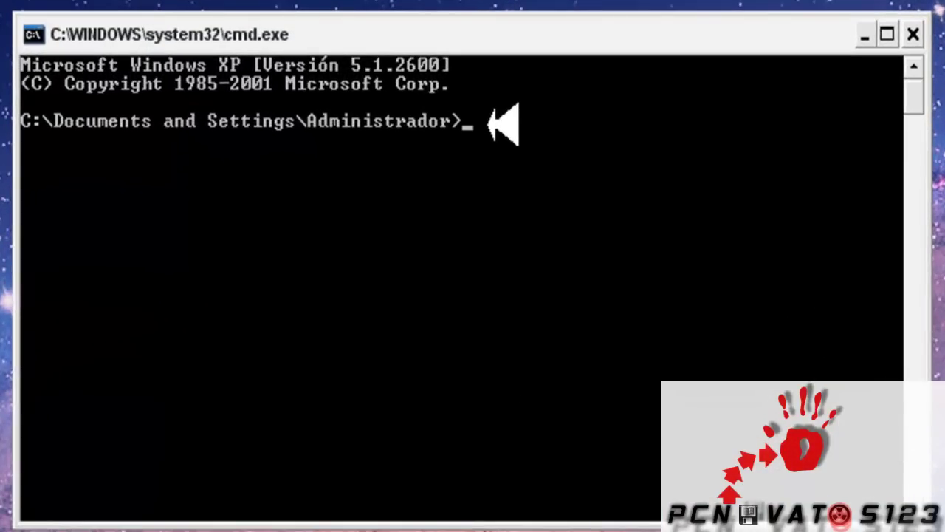
- Switch the command prompt to drive E: and enter the command name ATTRIB
text(E:)
key(Return)
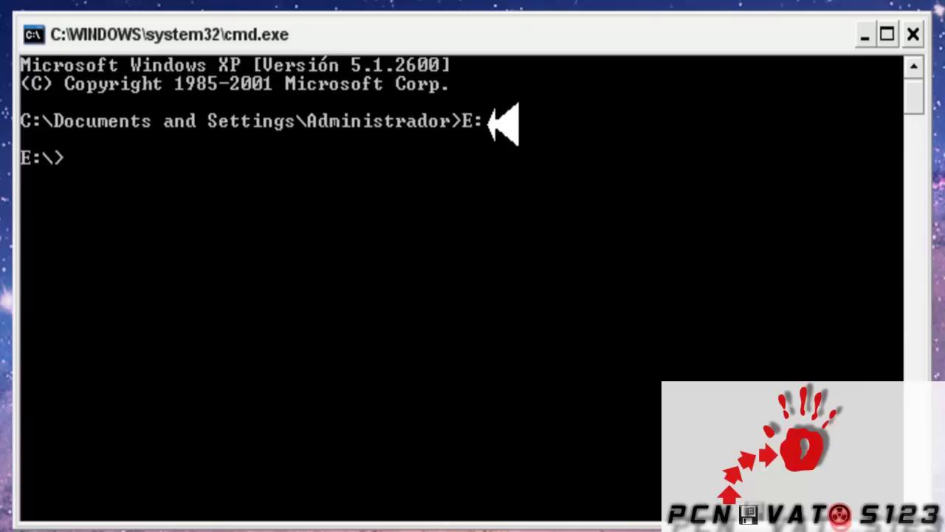
text(ATTRIT)
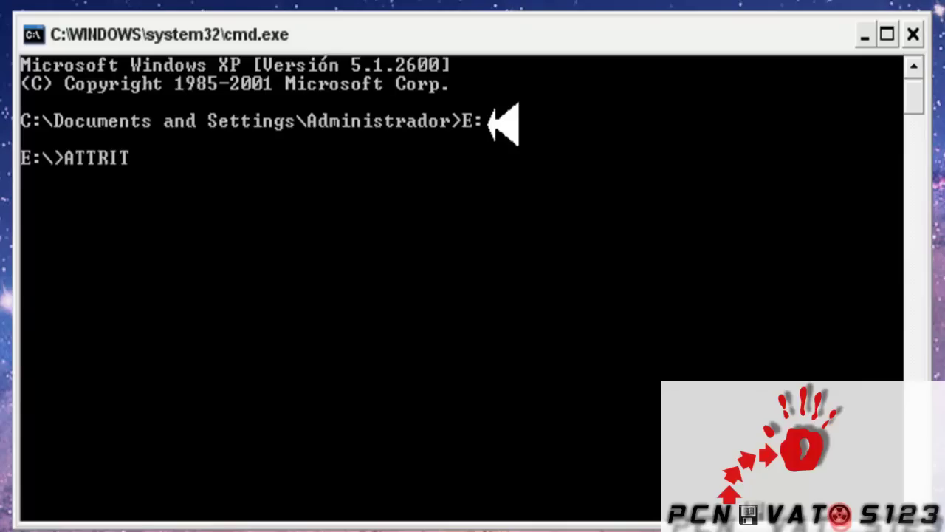
key(BackSpace)
key(BackSpace)
key(BackSpace)
key(BackSpace)
key(BackSpace)
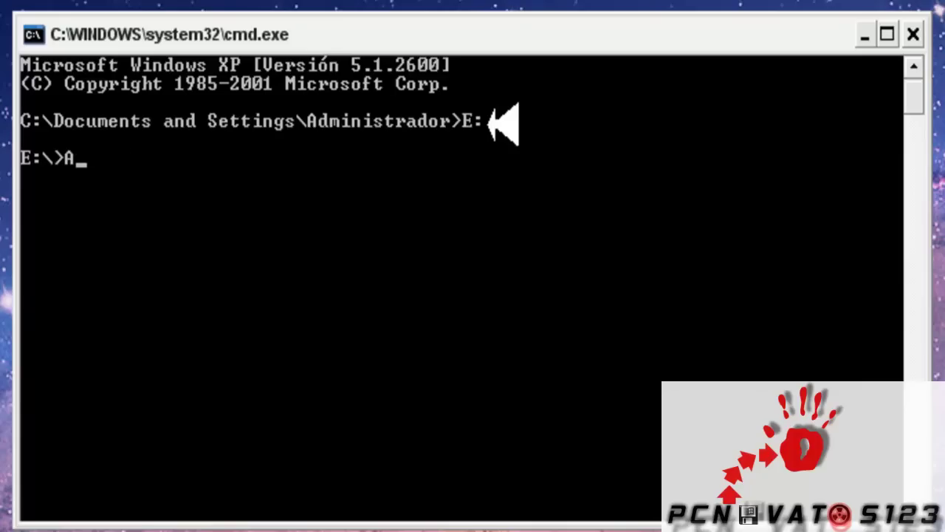
text(TTRIB)
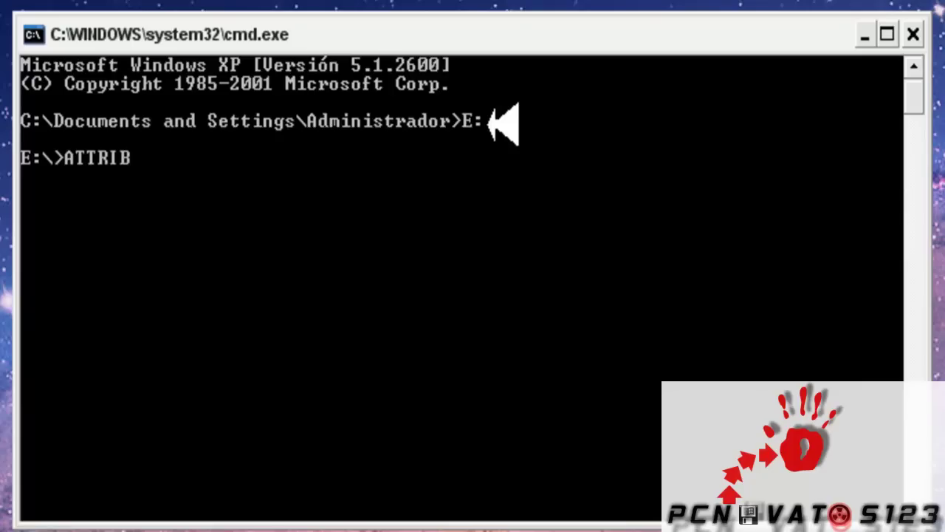
- Complete the command as ATTRIB -R -S -H /S /D *.*, run it on drive E: and close the command prompt
text( -R S)
key(BackSpace)
text(-S -H)
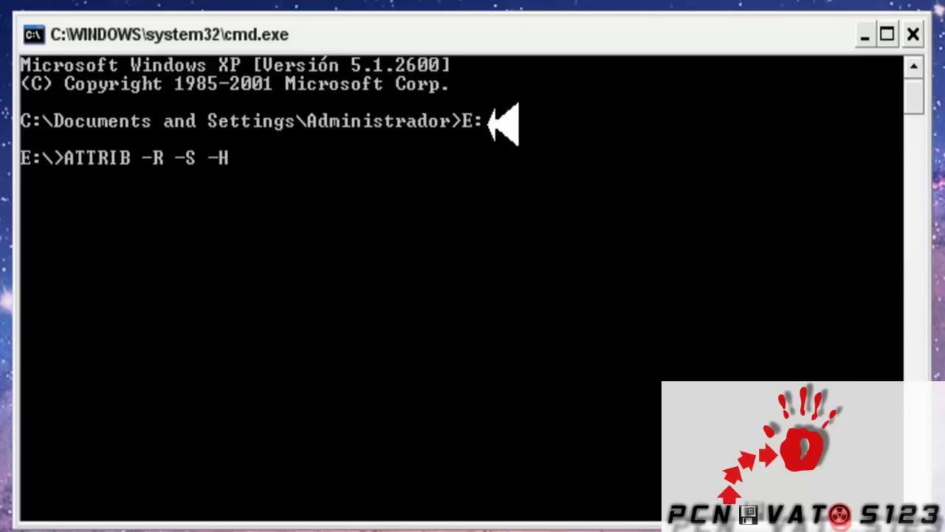
text( /S/D)
key(Left)
key(Left)
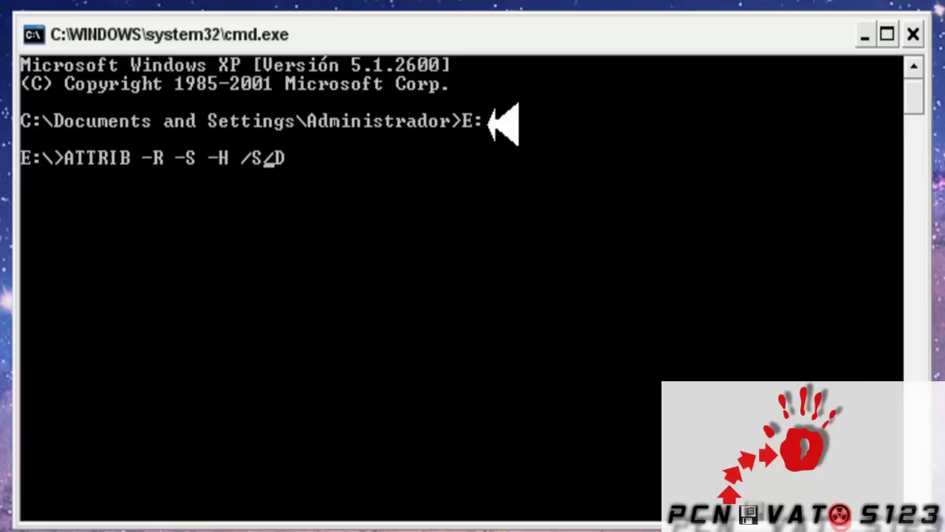
key(Right)
key(Right)
text(*.*)
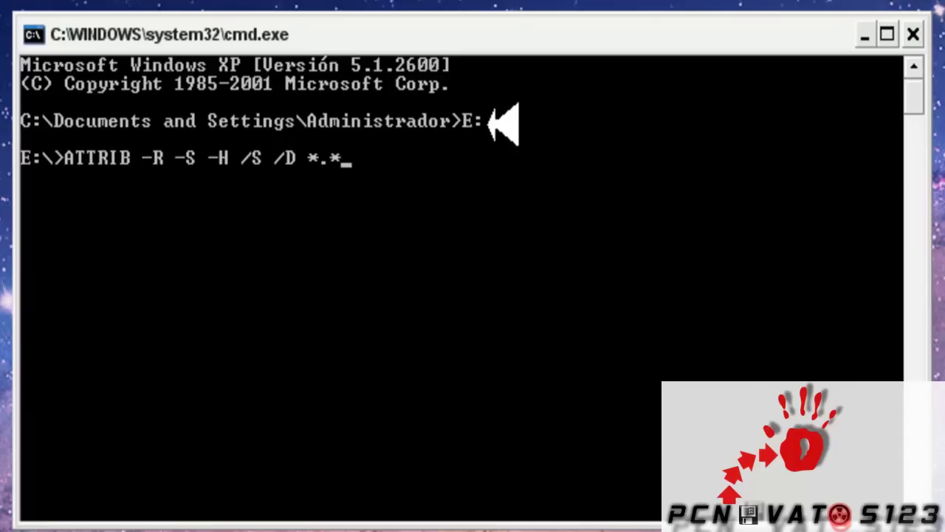
key(Return)
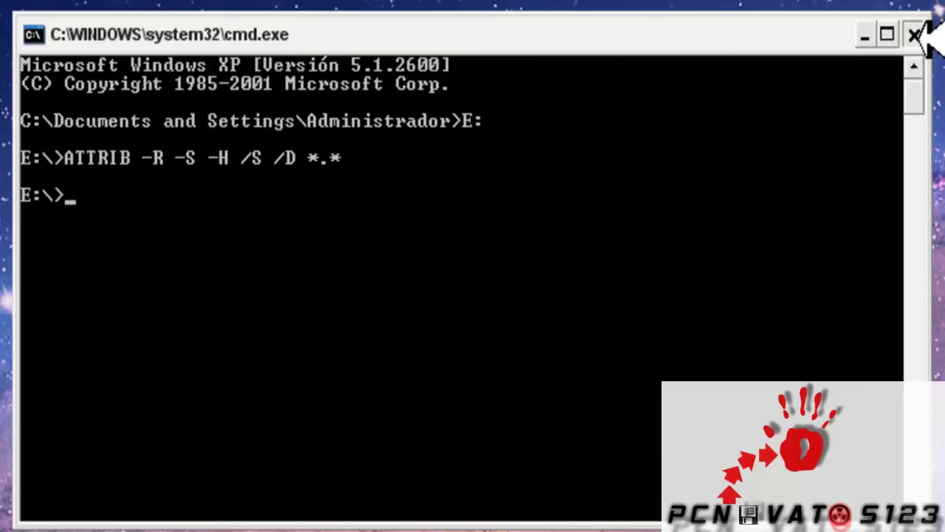
click(914, 34)
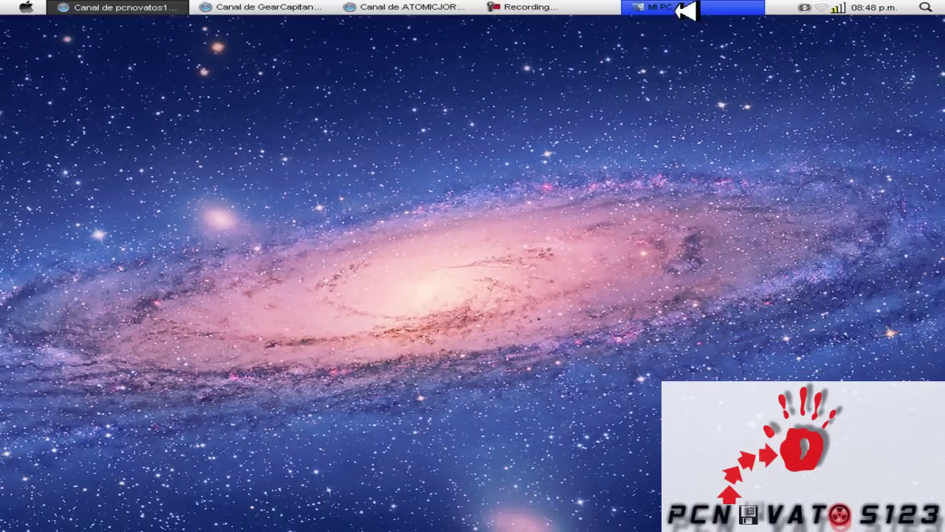
- Restore the Mi PC window and open removable drive E: with the Explore option
click(678, 8)
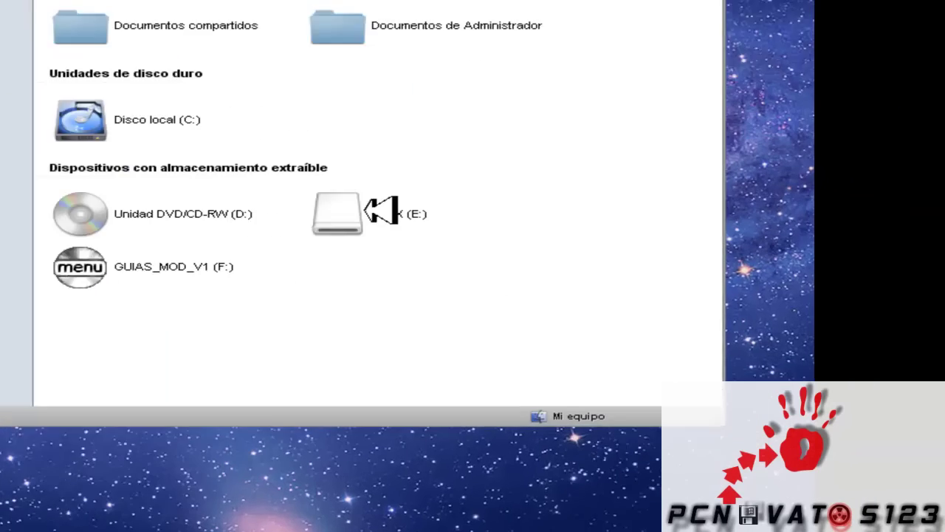
right_click(155, 146)
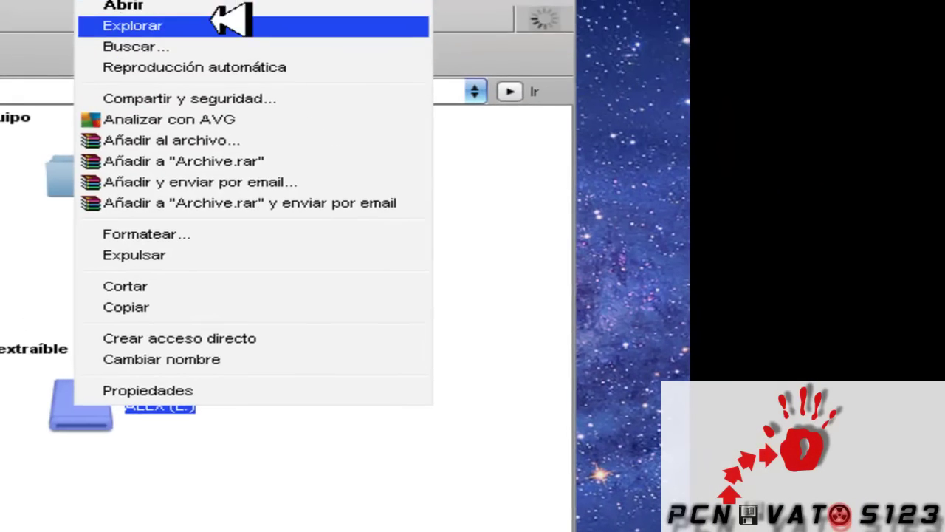
click(255, 0)
- Check the contents of the Penumbra - De HDVdeArgentina folder and its Penumbra Overture - Episodio 1 subfolder, and return to the drive's root
double_click(447, 226)
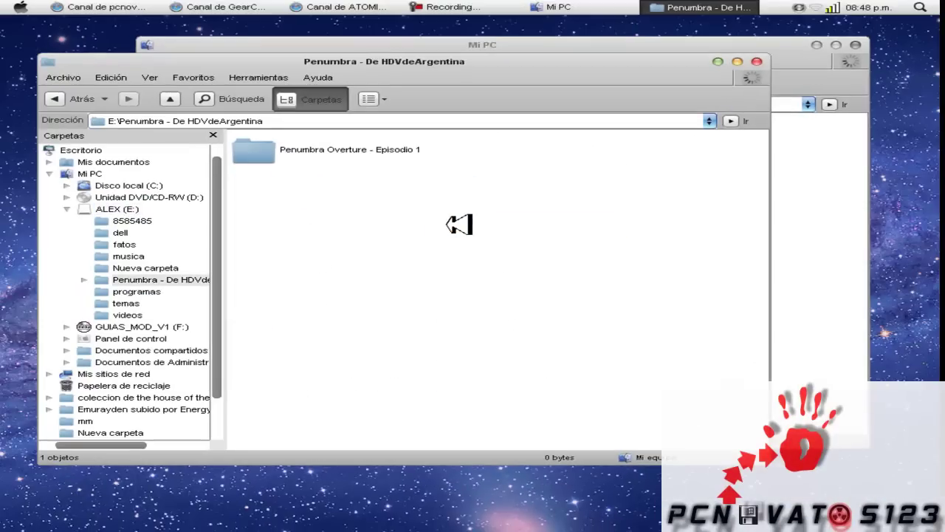
double_click(254, 150)
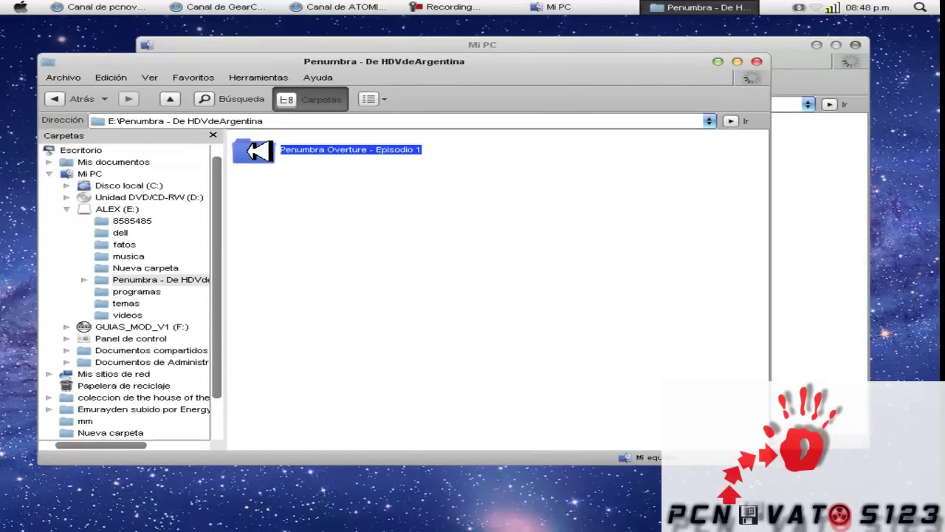
drag(684, 290, 249, 232)
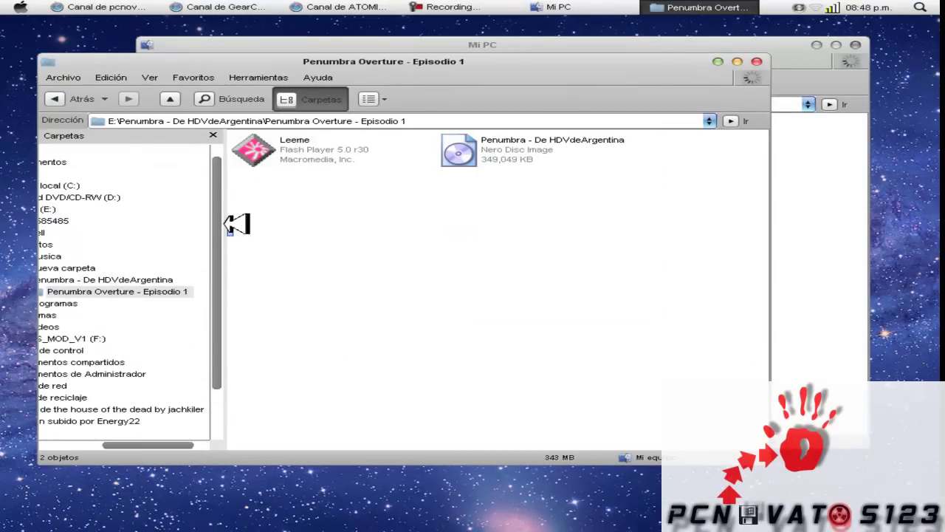
click(56, 99)
click(55, 99)
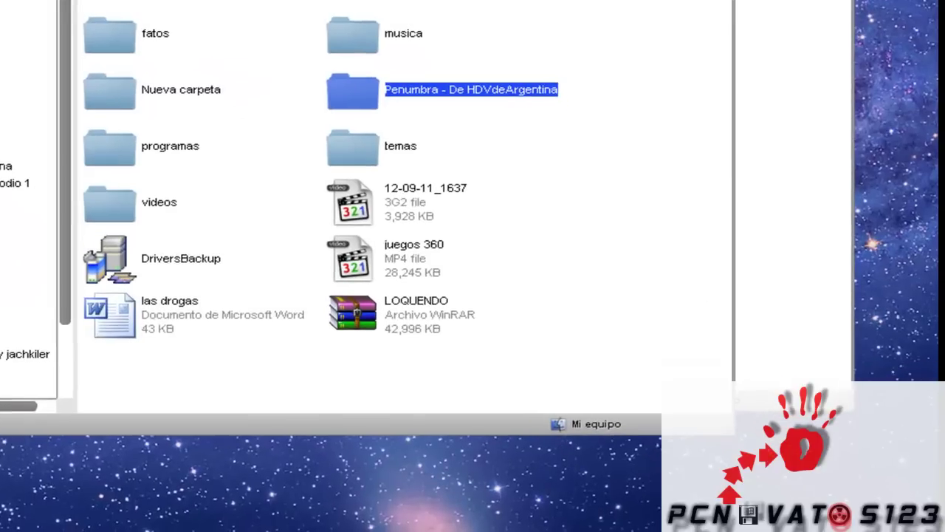
- Close the drive E: window and the Mi PC window
drag(594, 170, 563, 229)
drag(491, 78, 658, 148)
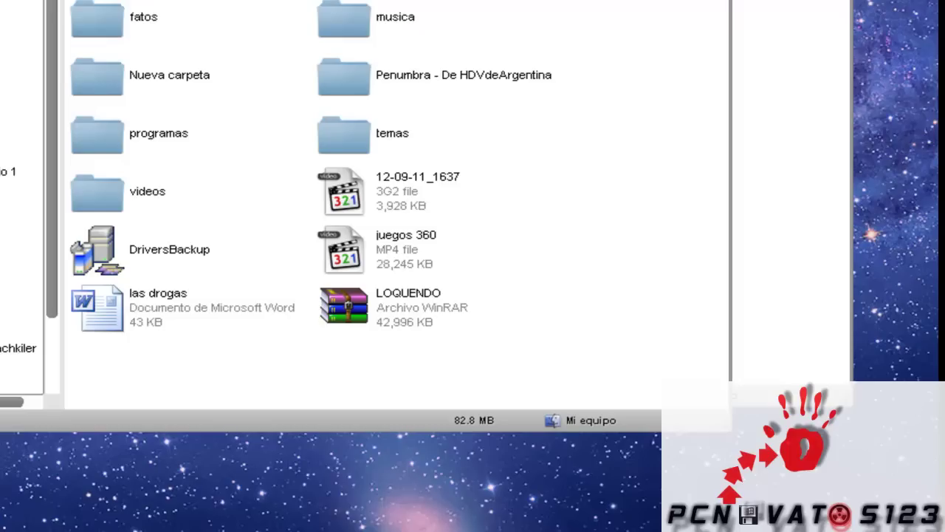
click(232, 4)
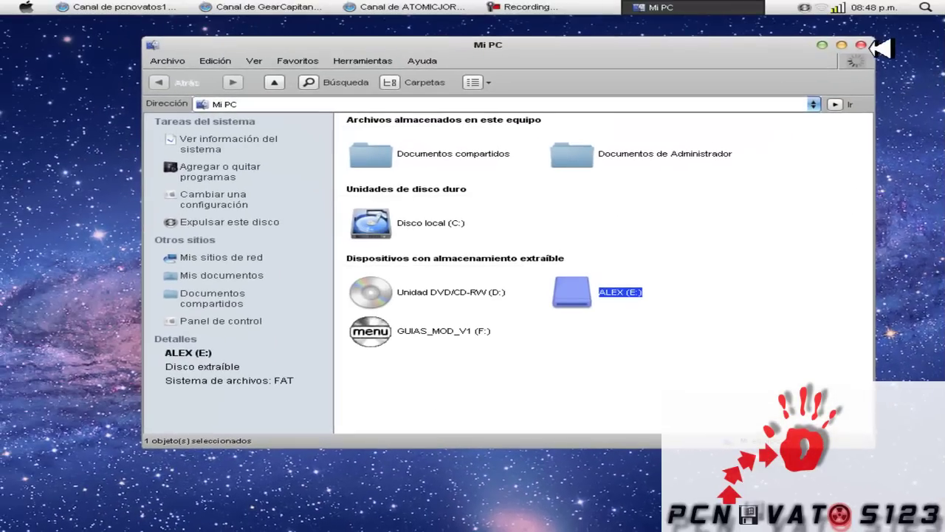
click(861, 40)
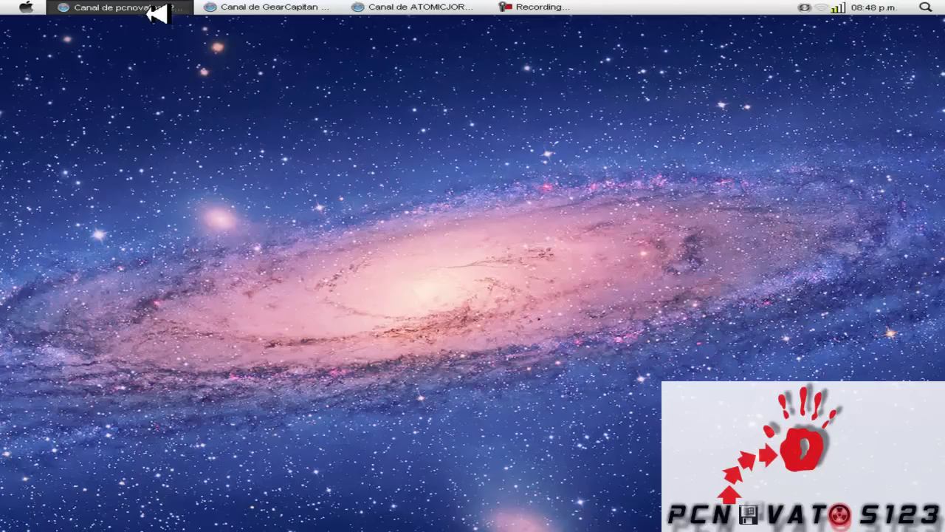
- Switch to the browser and look through the GearCapitan and ATOMICJORGE YouTube channel pages
click(244, 6)
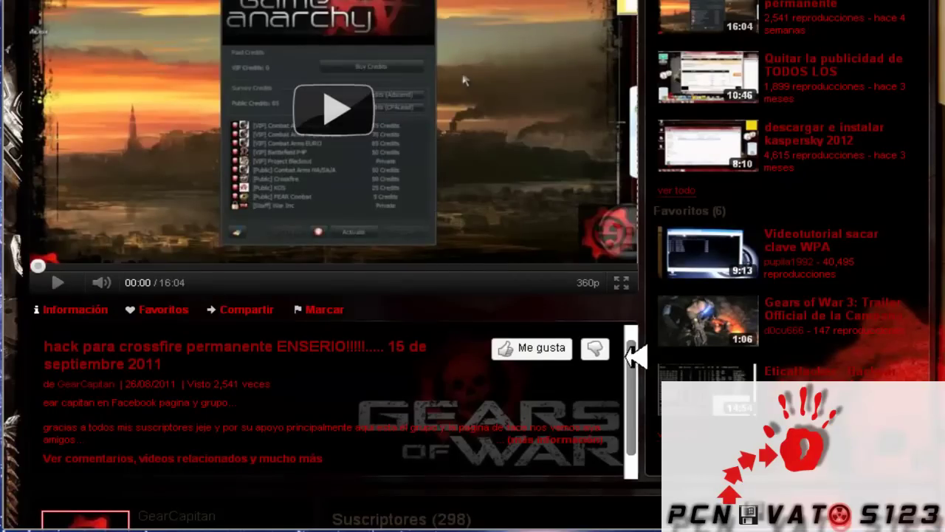
scroll(633, 398, down, 1)
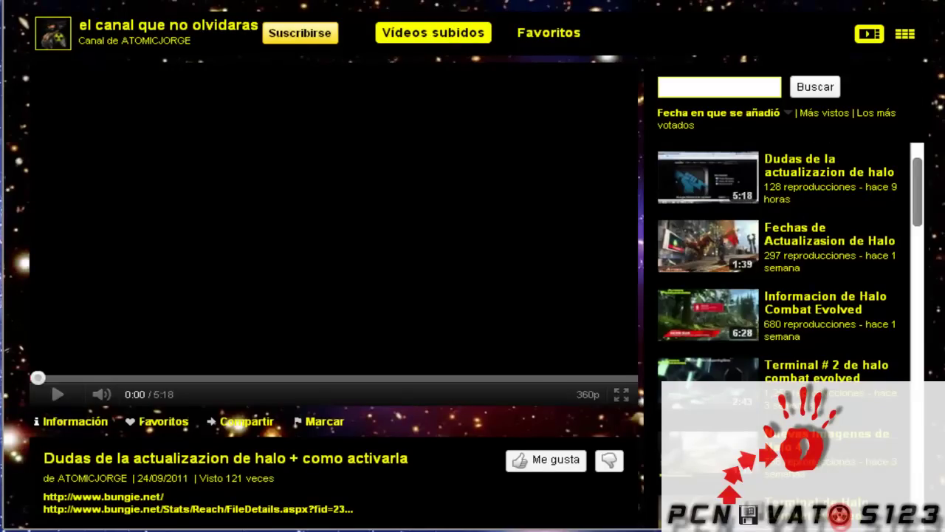
scroll(473, 265, down, 4)
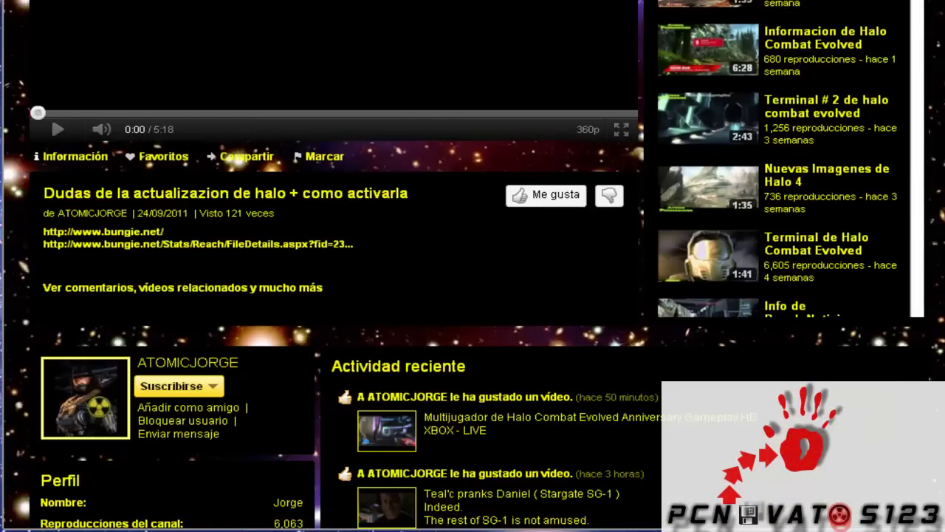
scroll(473, 266, up, 3)
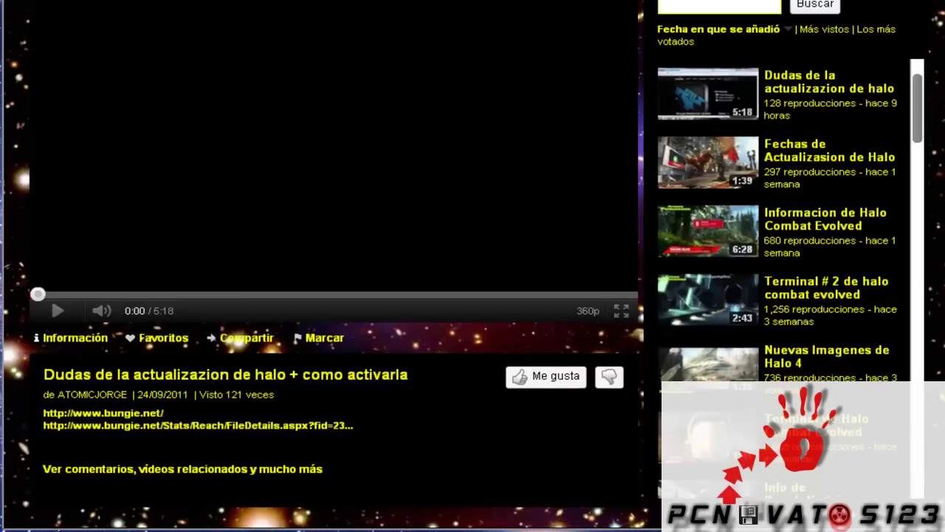
scroll(472, 266, down, 1)
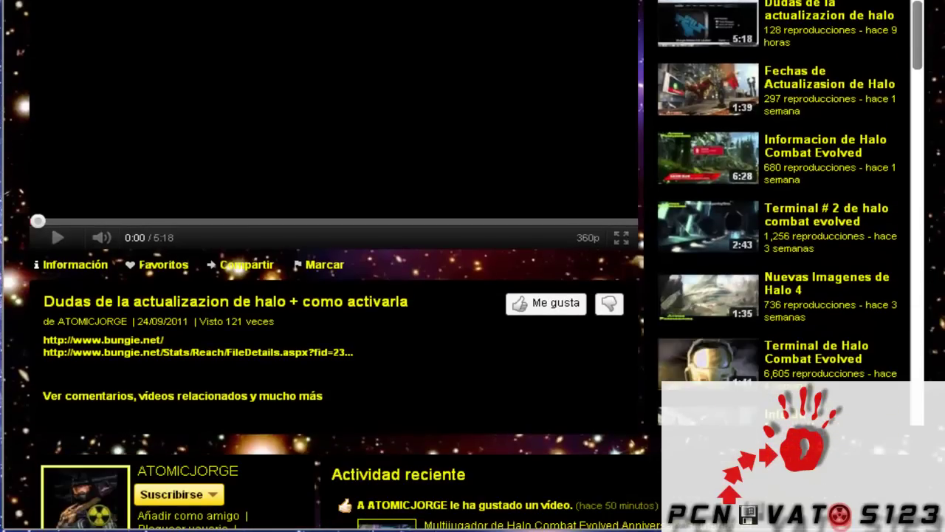
scroll(473, 266, down, 5)
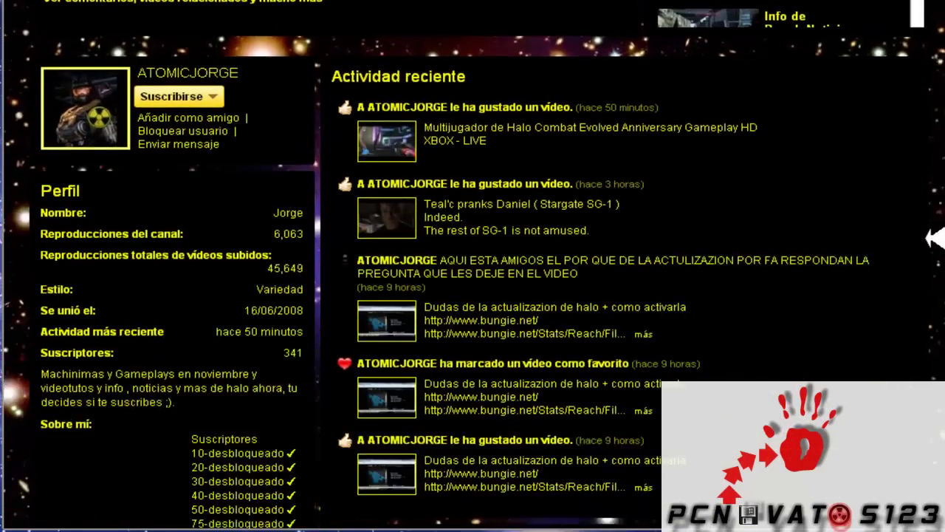
scroll(934, 238, down, 4)
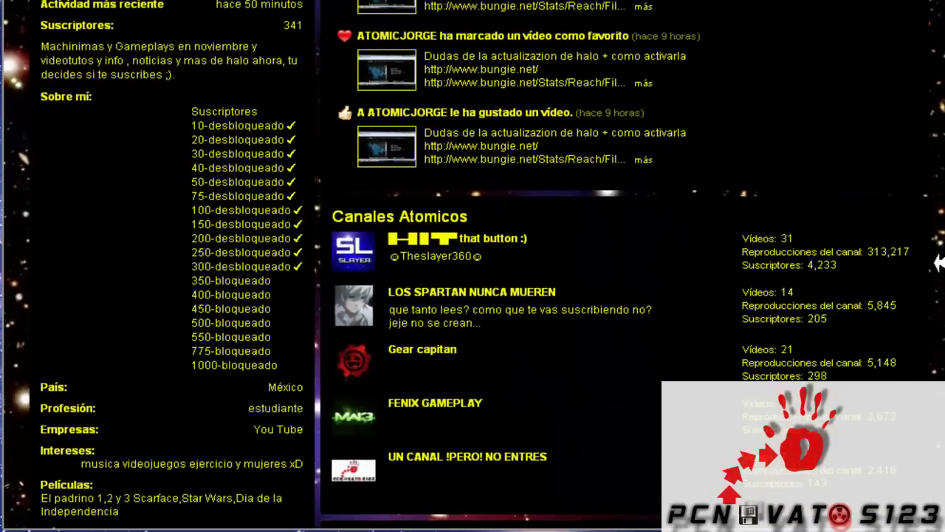
scroll(938, 263, up, 10)
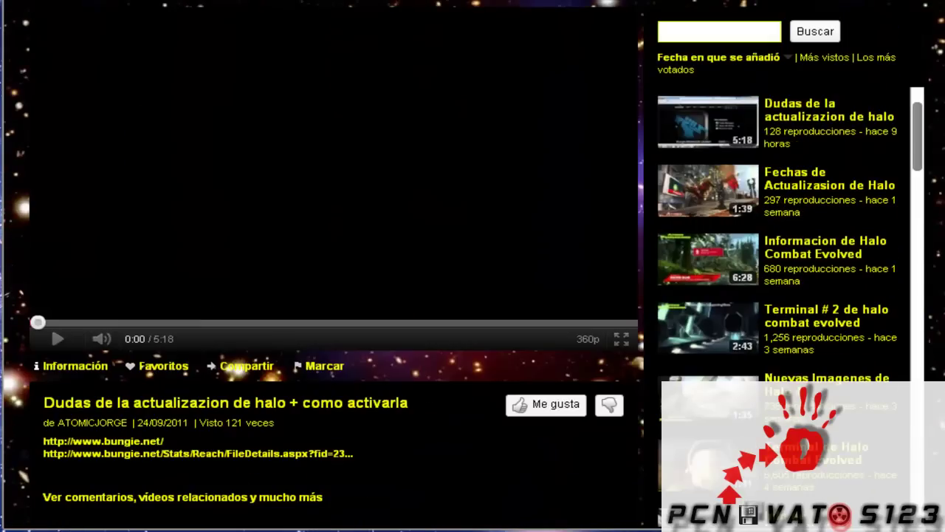